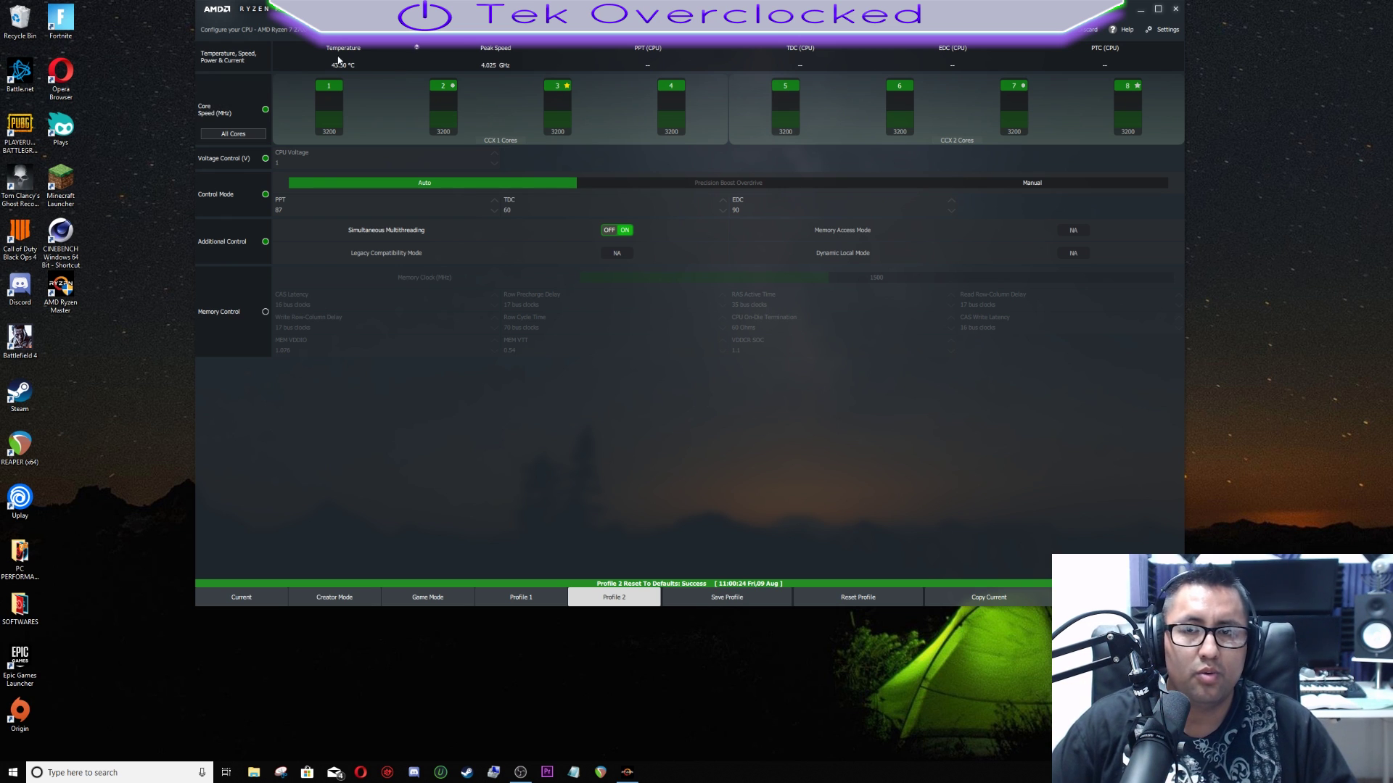
pyautogui.hotkey('alt', 'Tab')
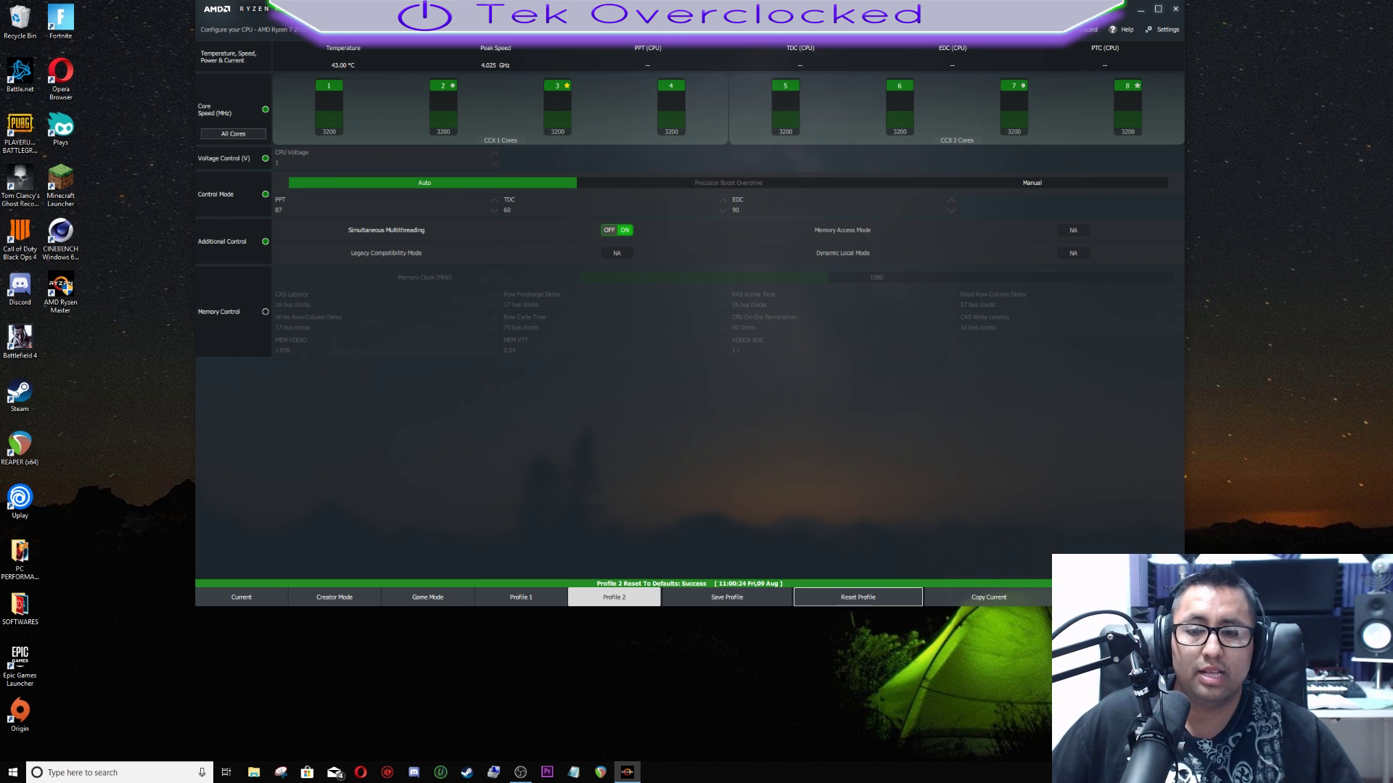
# Review the Current and Profile 1 settings, then reset Profile 2 to its 3200 MHz Auto defaults
pyautogui.click(259, 602)
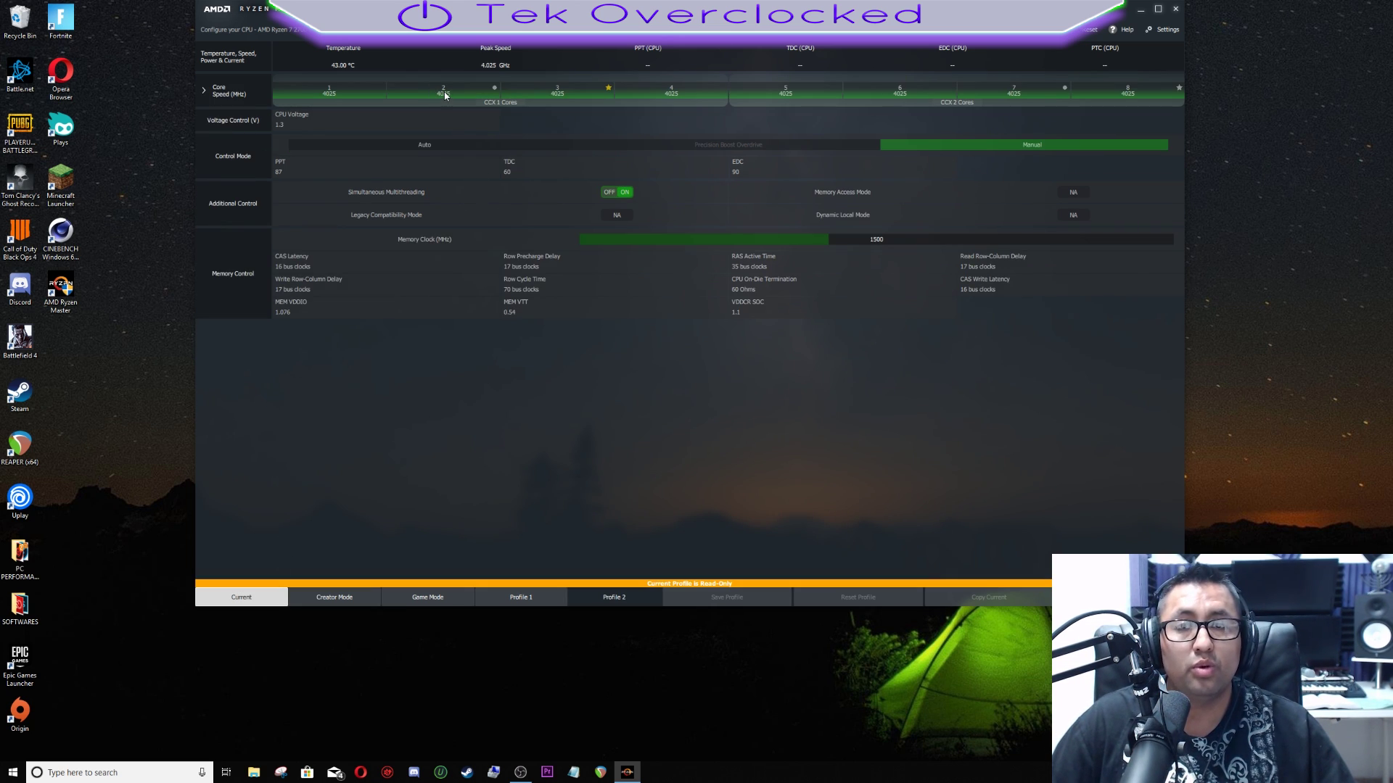
pyautogui.click(521, 599)
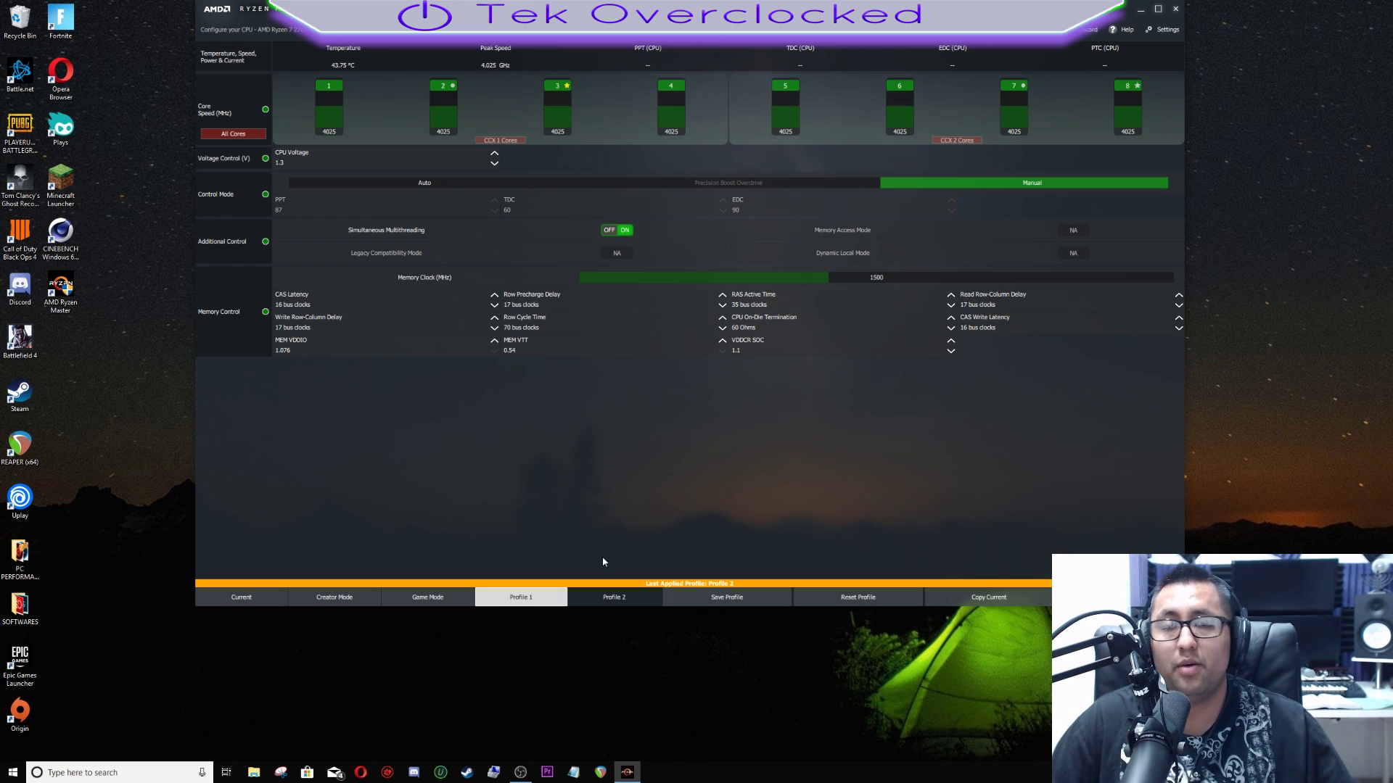
pyautogui.click(623, 602)
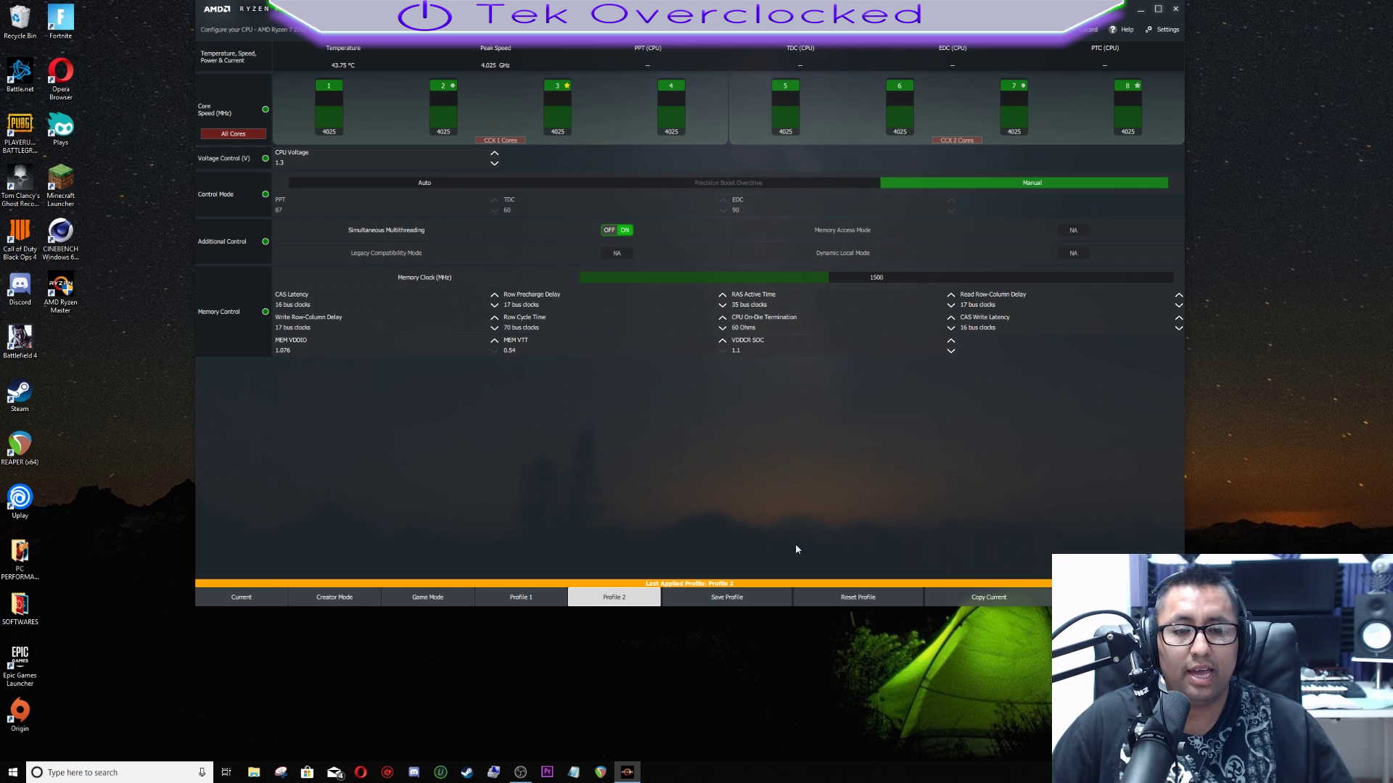
pyautogui.click(850, 600)
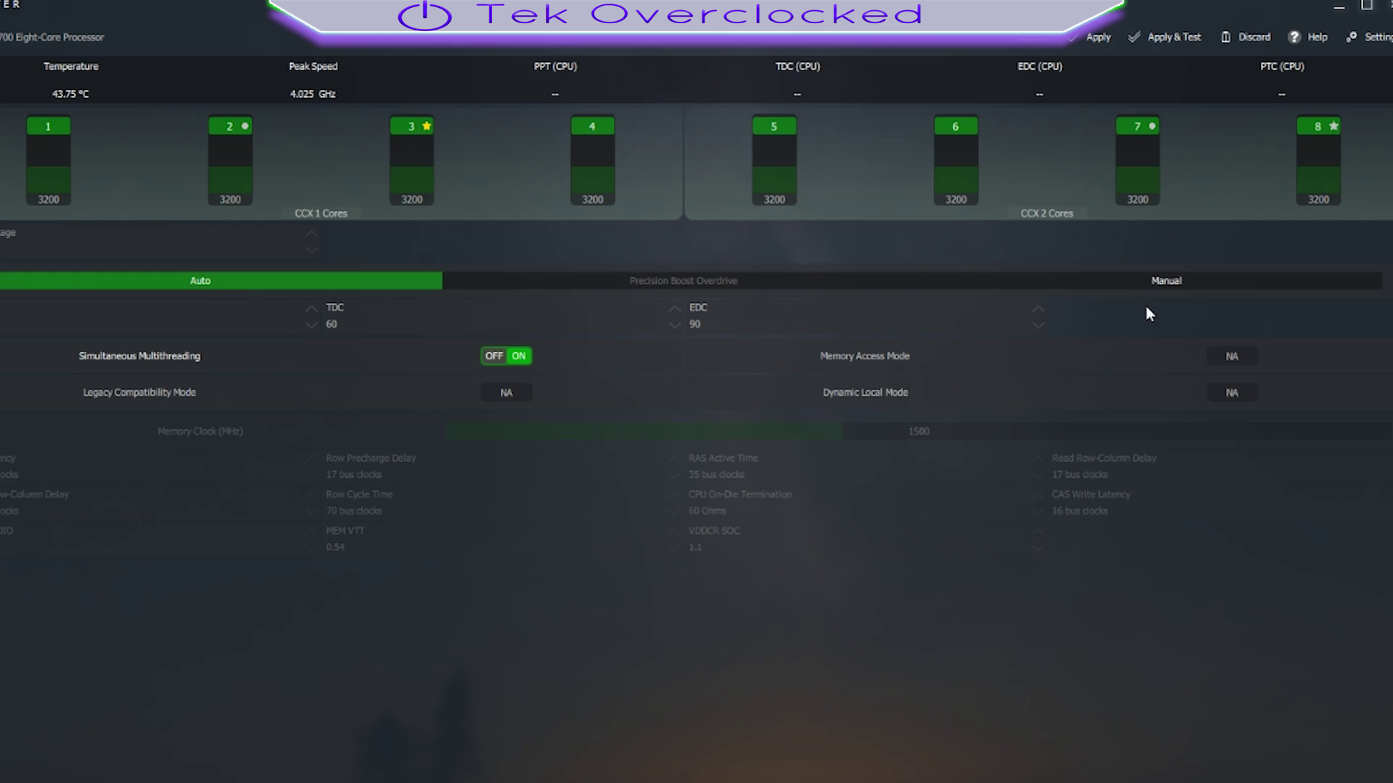
# Switch Profile 2 to Manual control and set every core from 1 to 8 to 4025 MHz
pyautogui.click(1166, 284)
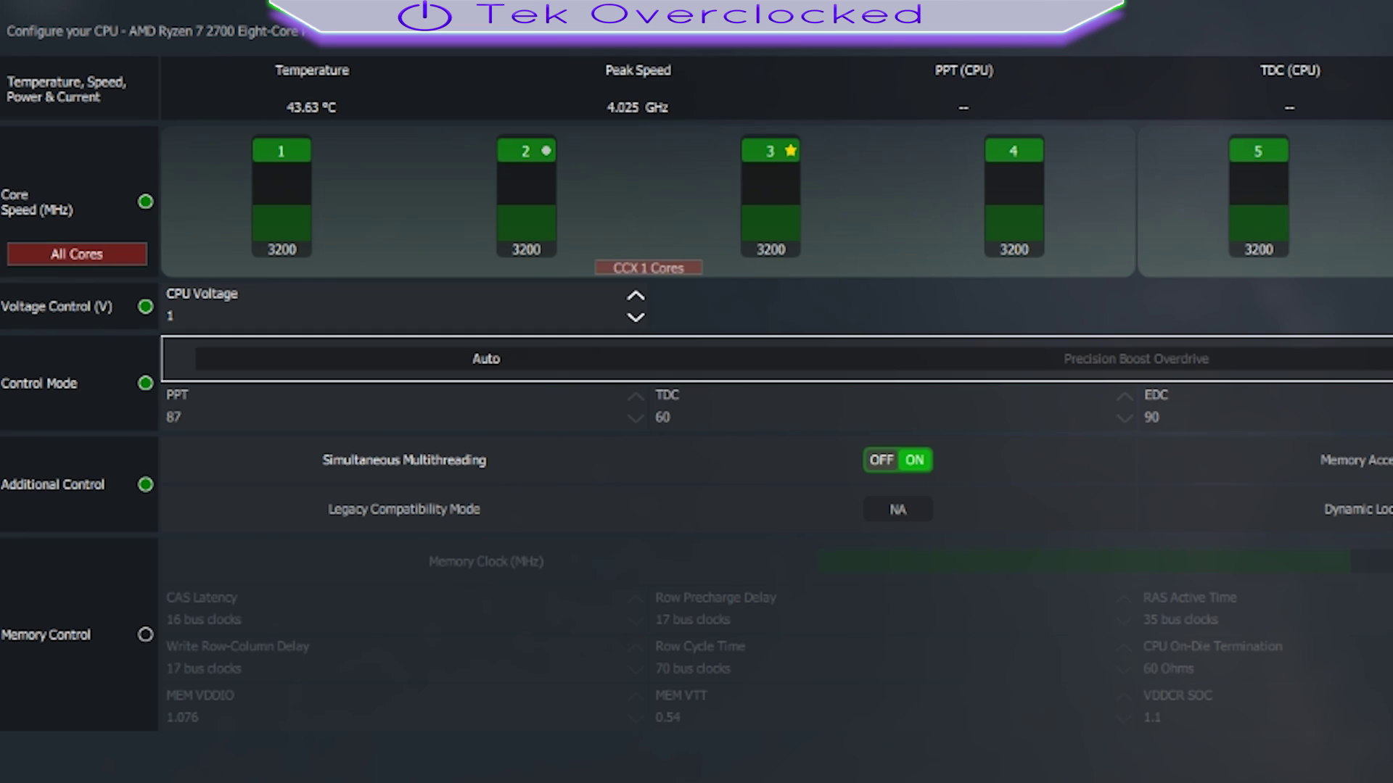
pyautogui.click(270, 153)
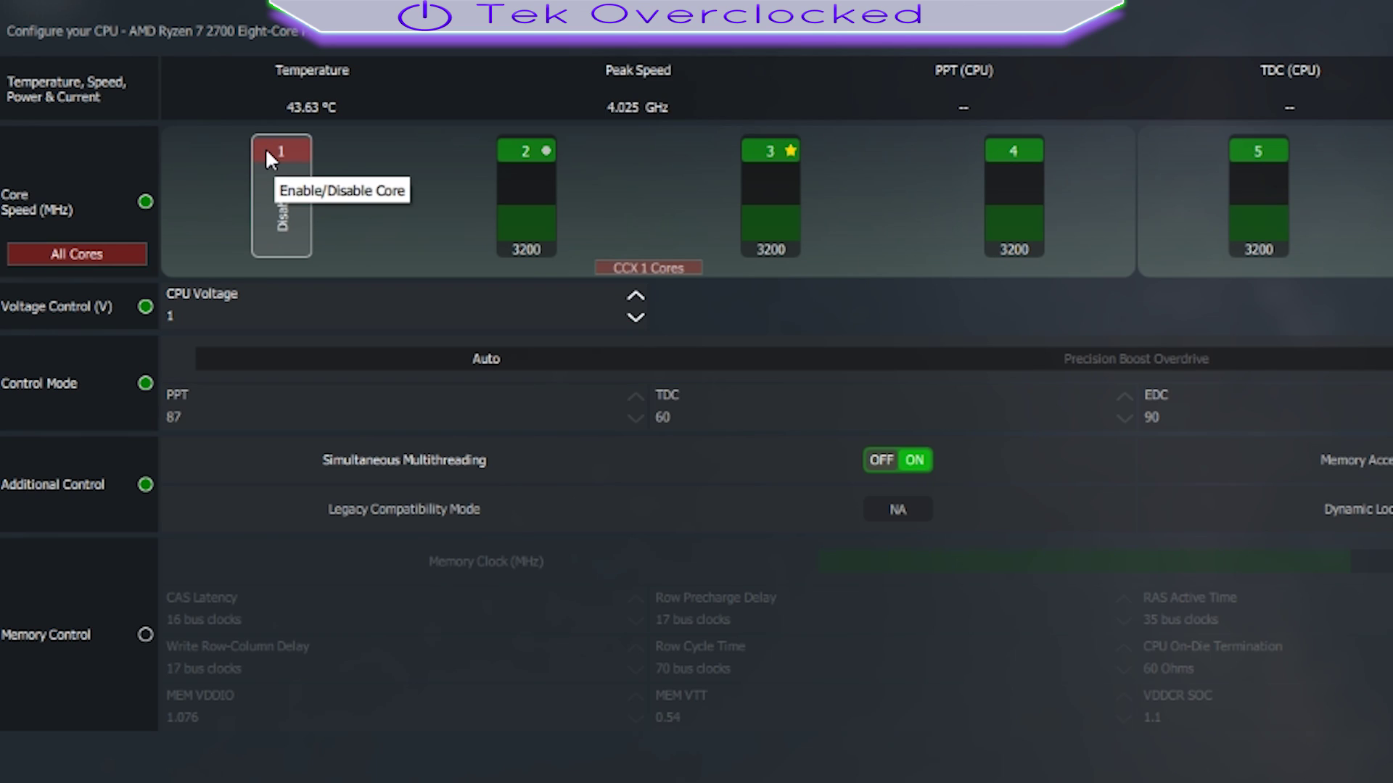
pyautogui.click(294, 166)
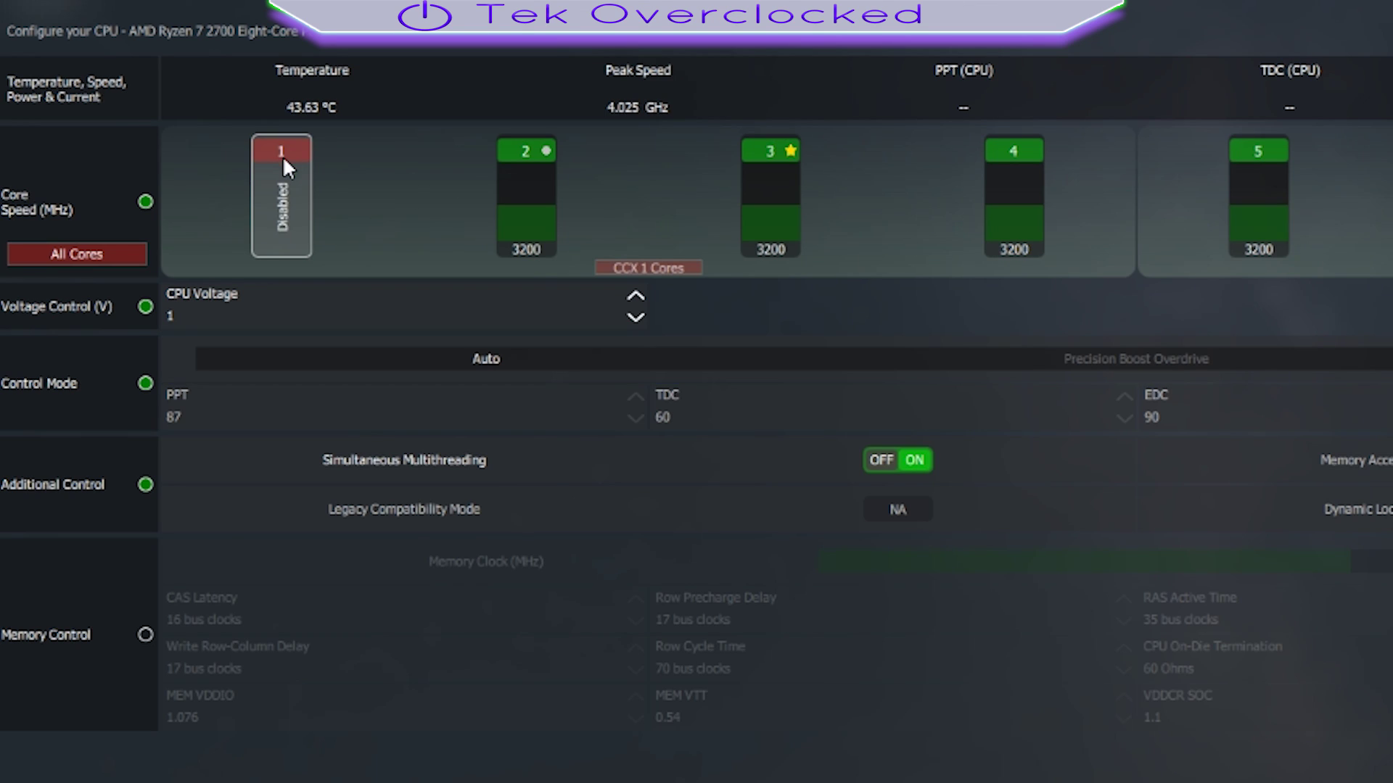
pyautogui.click(283, 153)
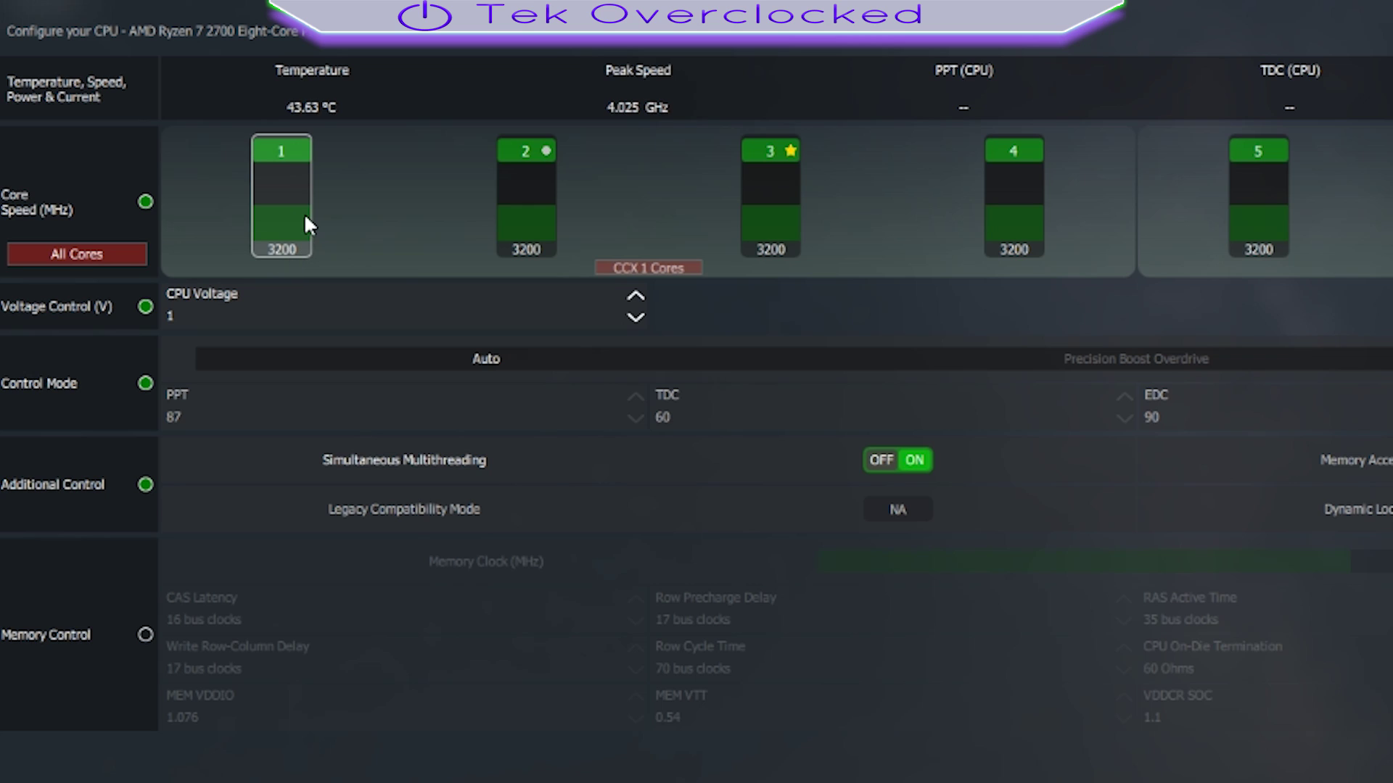
pyautogui.moveTo(303, 204); pyautogui.dragTo(302, 193)
pyautogui.press('BackSpace')
pyautogui.press('BackSpace')
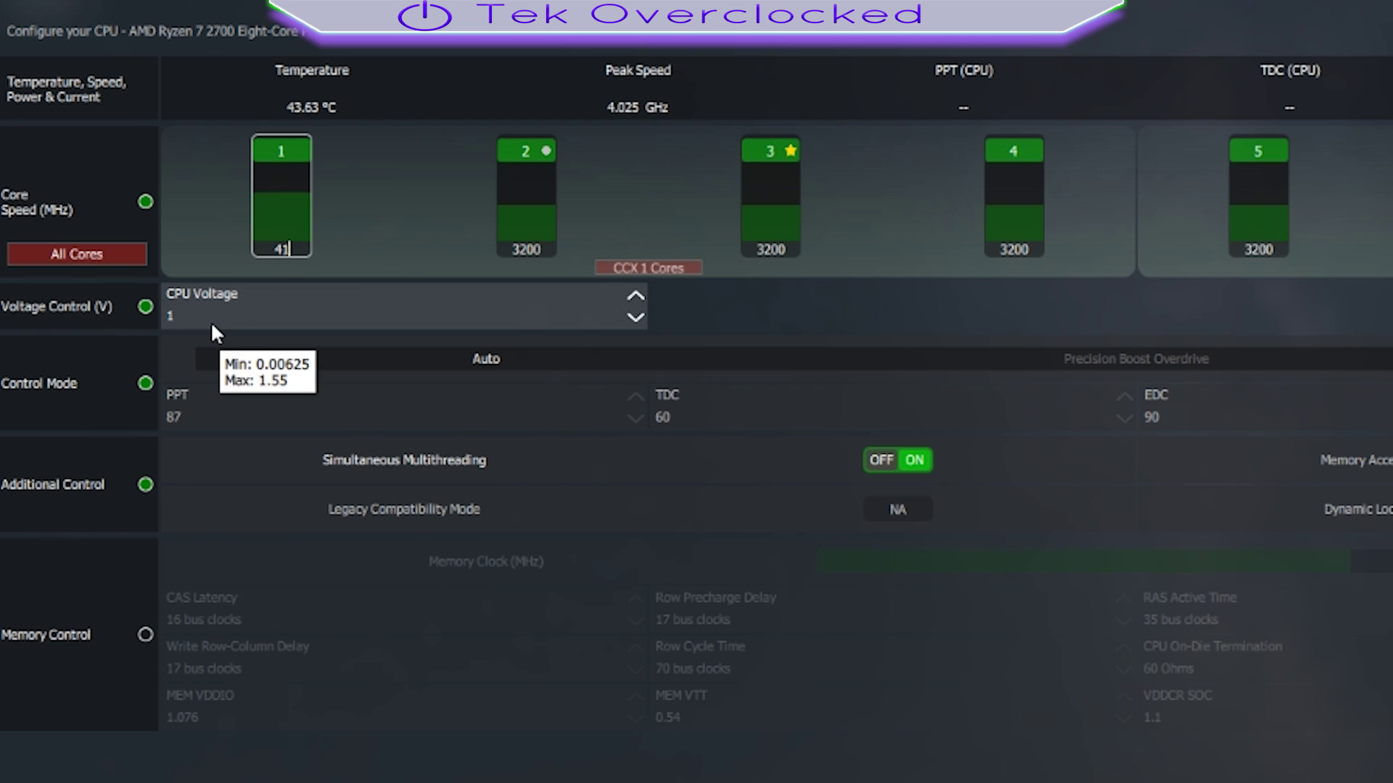
pyautogui.press('BackSpace')
pyautogui.write('025')
pyautogui.press('Tab')
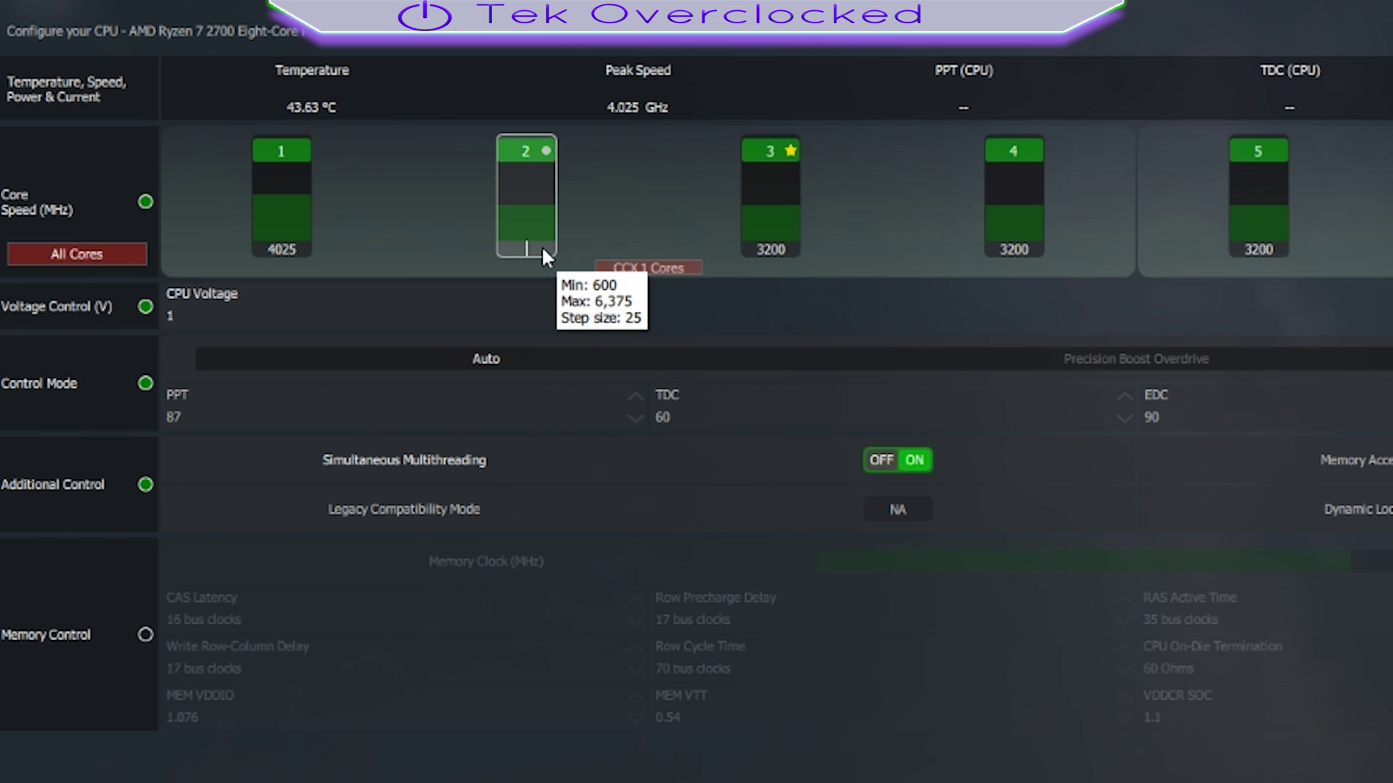
pyautogui.write('4025')
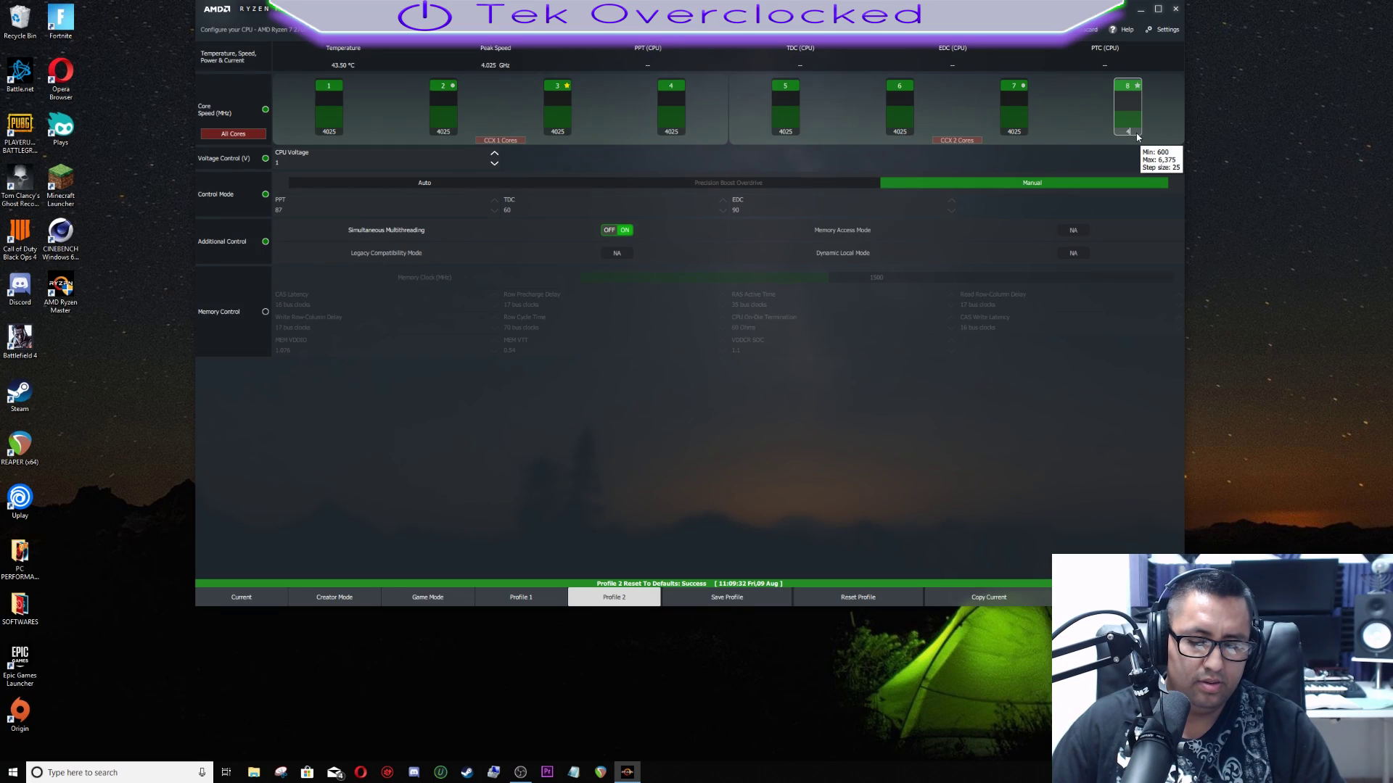
pyautogui.click(1136, 132)
pyautogui.write('402')
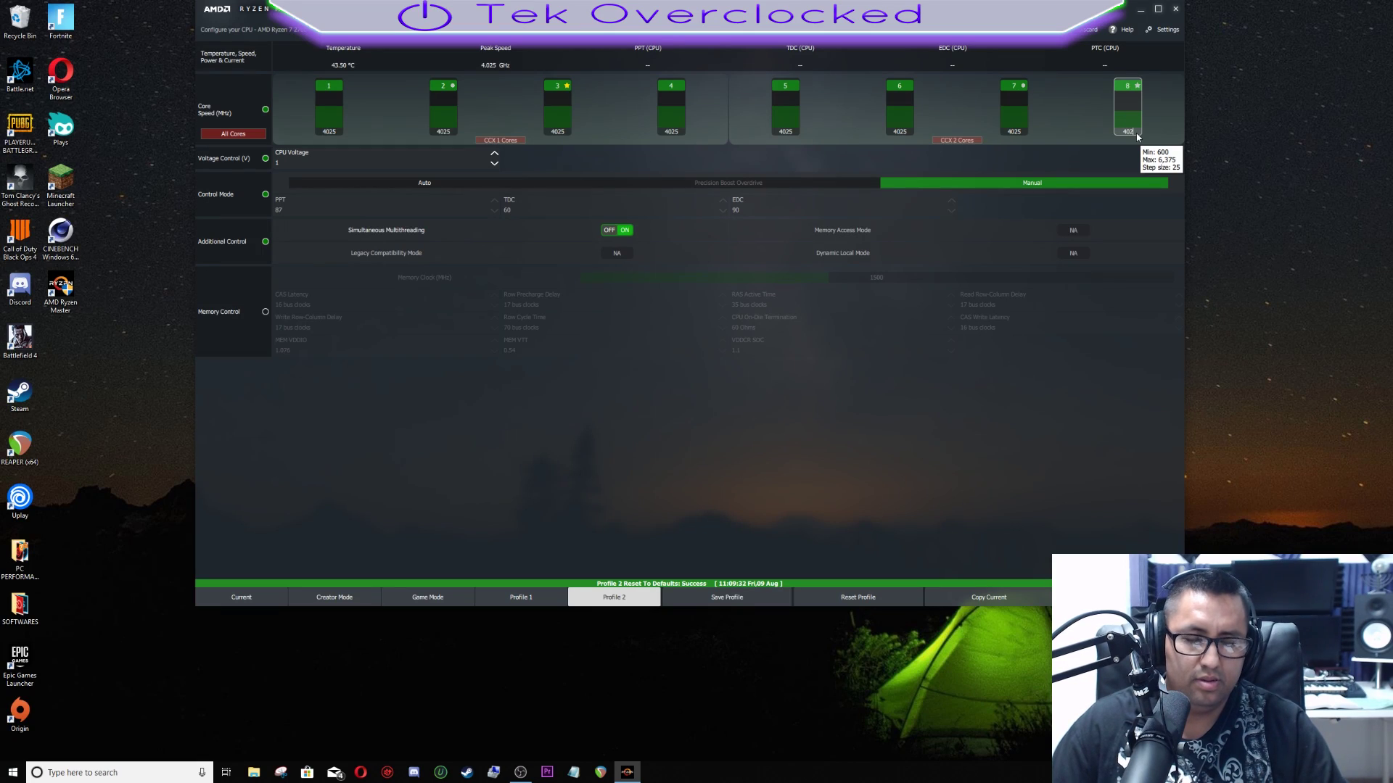
pyautogui.write('5')
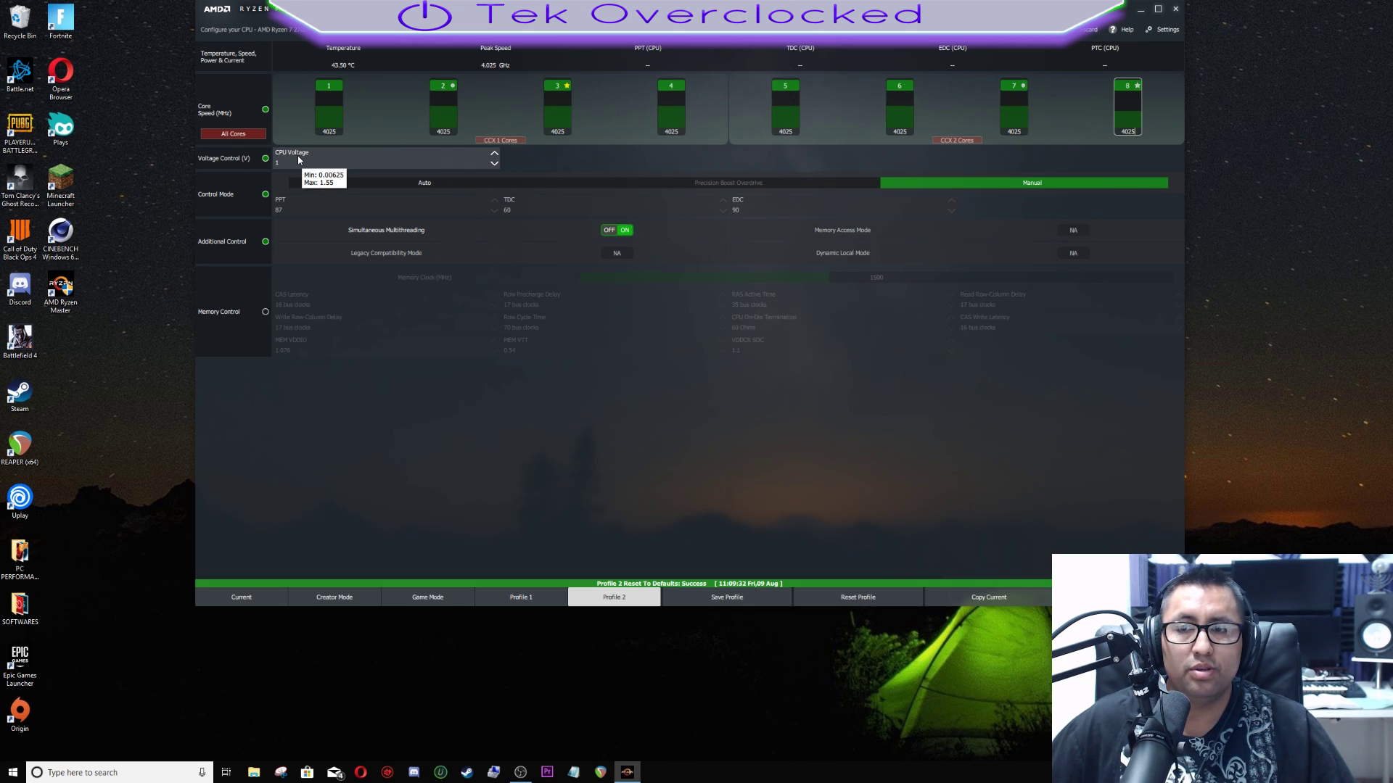
# Raise Profile 2's CPU voltage past 1.3 V, then step it back down to exactly 1.3 V
pyautogui.click(494, 154)
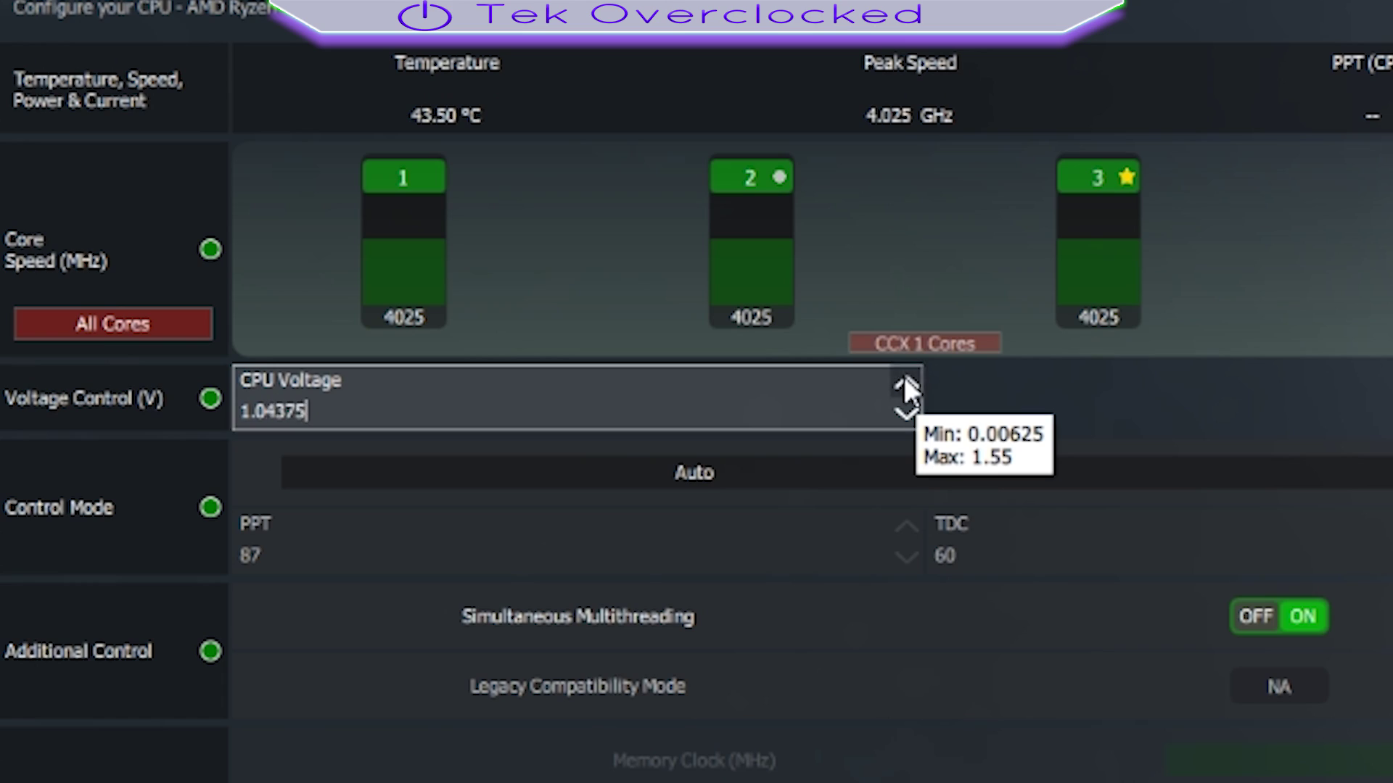
pyautogui.click(494, 153)
pyautogui.click(906, 383)
pyautogui.click(907, 383)
pyautogui.click(906, 383)
pyautogui.click(907, 383)
pyautogui.click(906, 383)
pyautogui.click(907, 383)
pyautogui.click(907, 383)
pyautogui.click(906, 383)
pyautogui.click(907, 383)
pyautogui.click(907, 383)
pyautogui.click(907, 383)
pyautogui.click(907, 383)
pyautogui.click(907, 383)
pyautogui.click(907, 383)
pyautogui.click(907, 383)
pyautogui.click(906, 383)
pyautogui.click(903, 410)
pyautogui.click(903, 410)
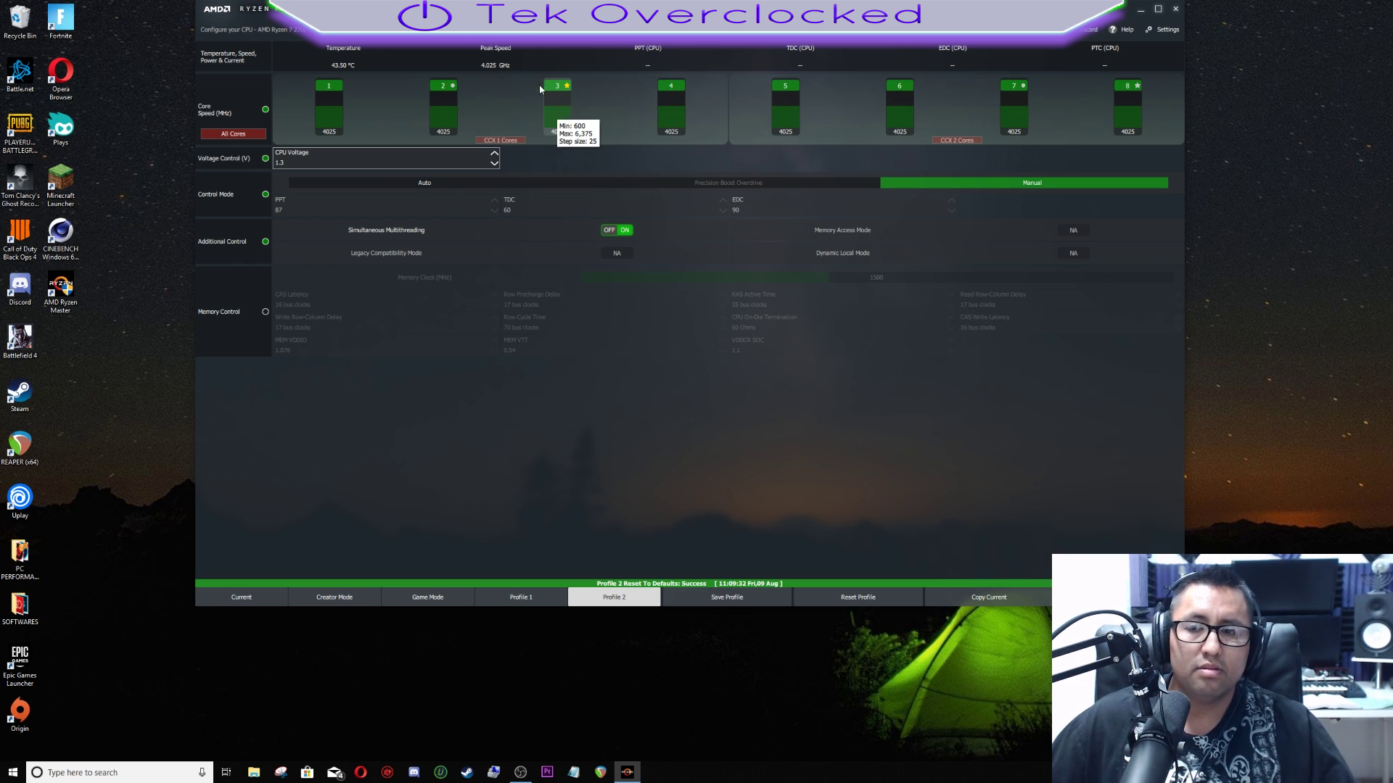
# Enable Memory Control for Profile 2 to reveal its memory clock and timing values
pyautogui.click(264, 321)
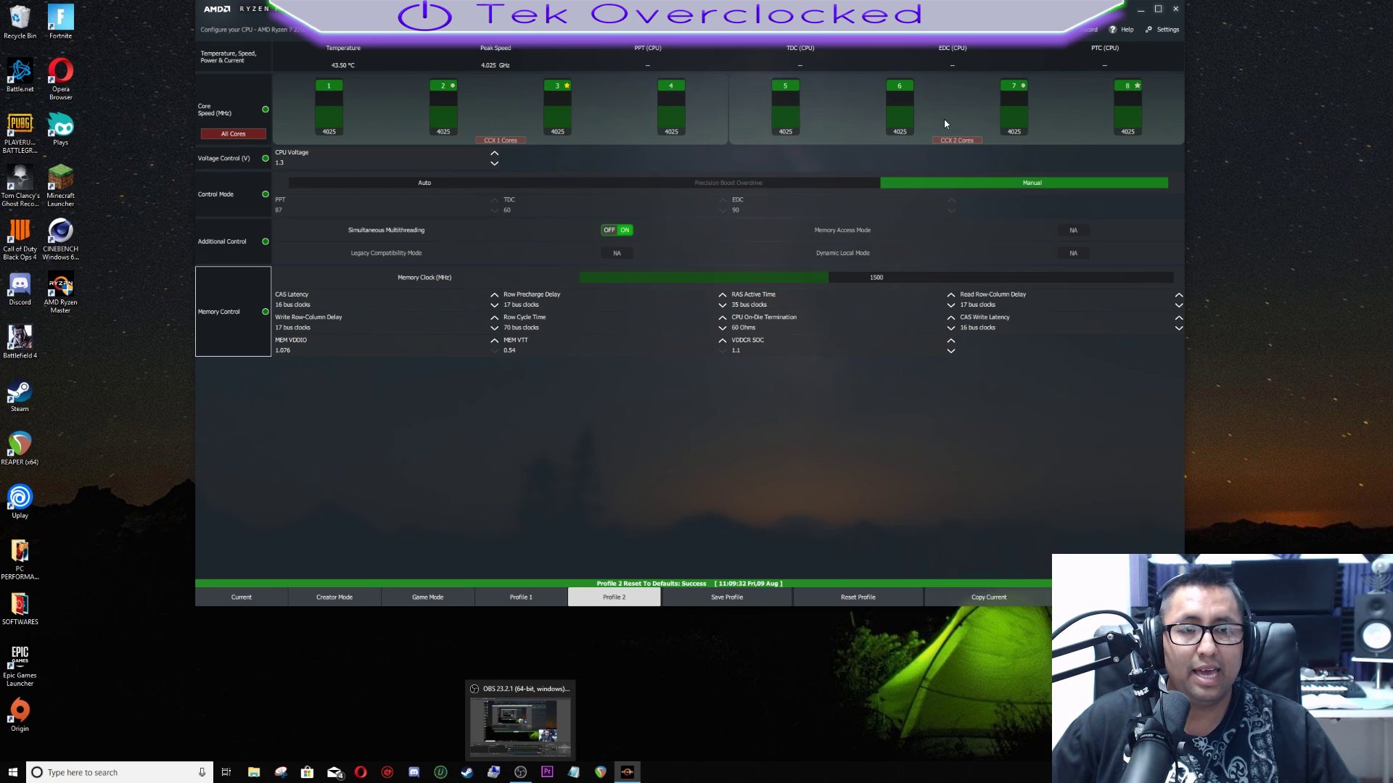
# Apply and stress-test the 4025 MHz, 1.3 V Profile 2 overclock, then move the window right
pyautogui.click(1042, 40)
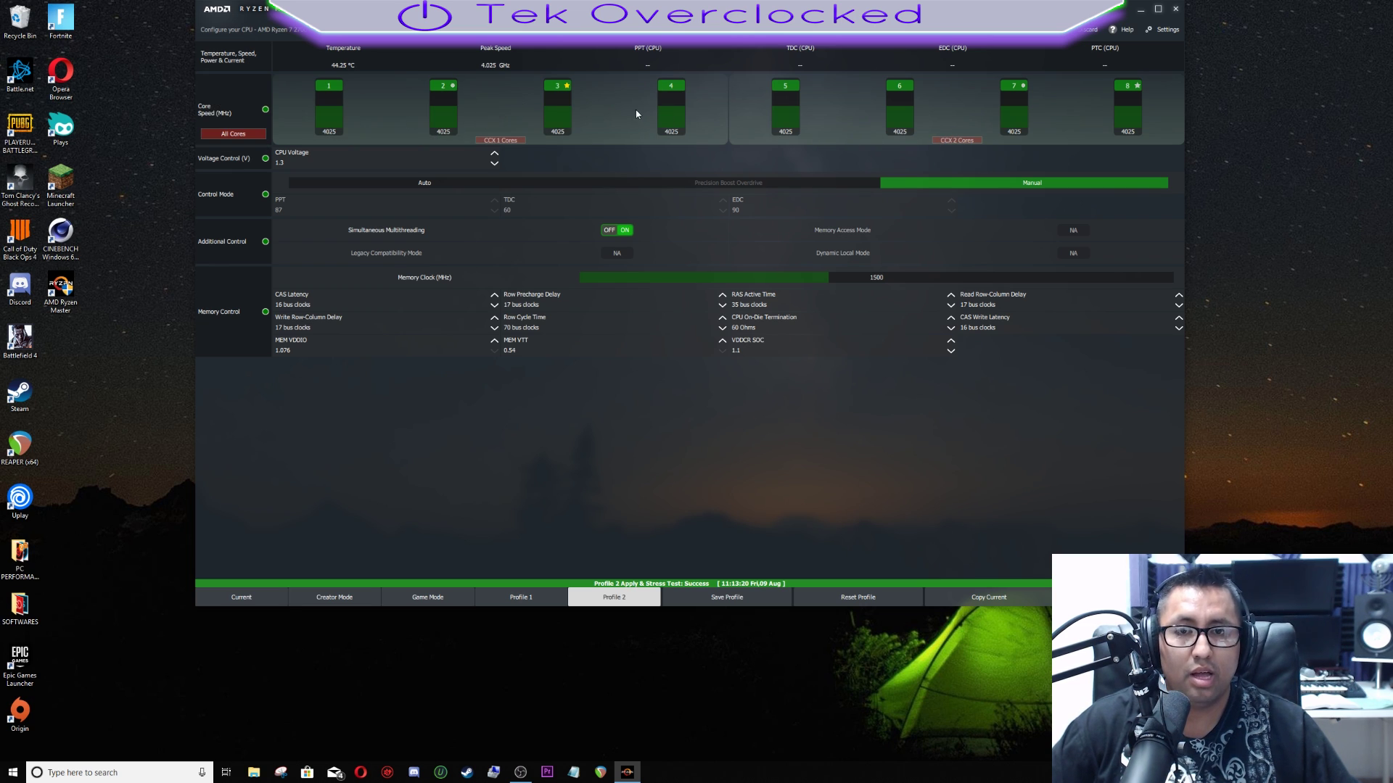
pyautogui.moveTo(289, 164)
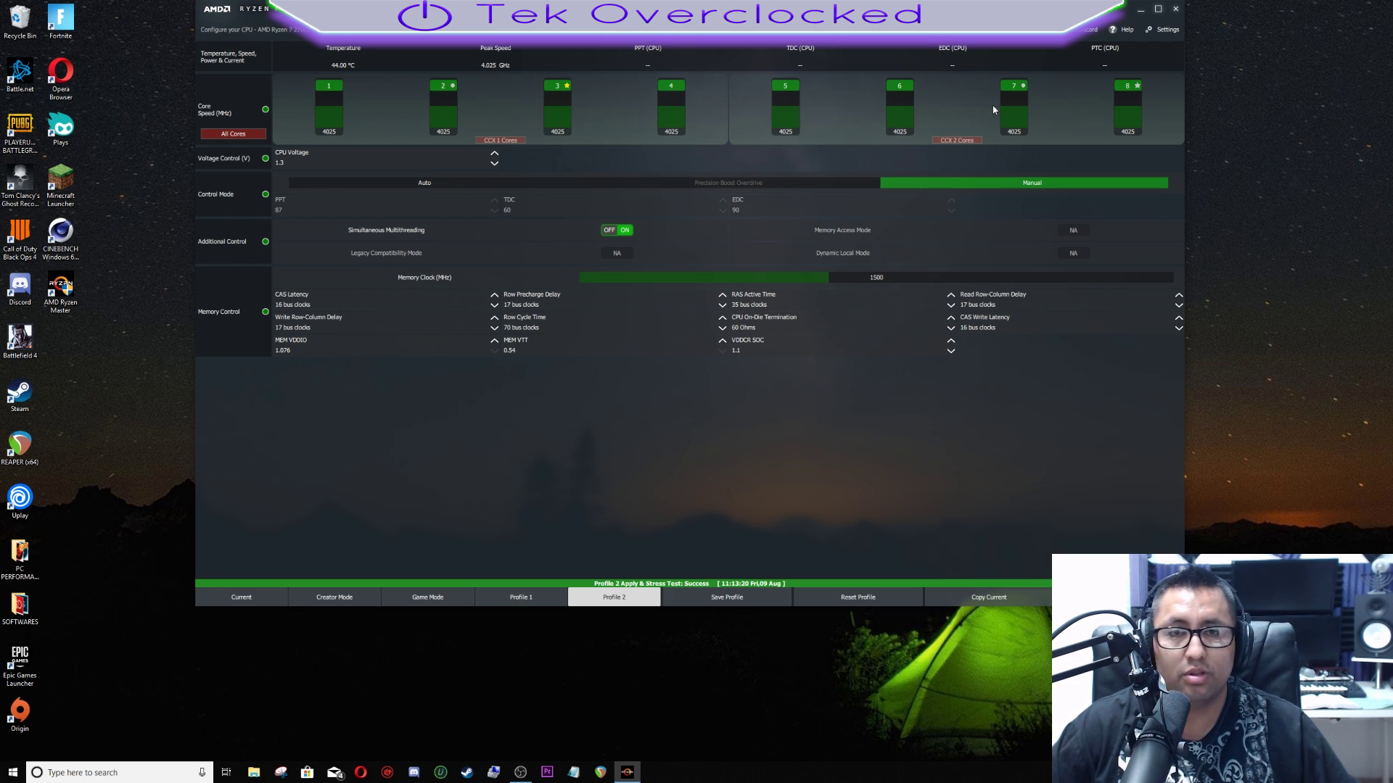
pyautogui.moveTo(994, 110); pyautogui.dragTo(1201, 110)
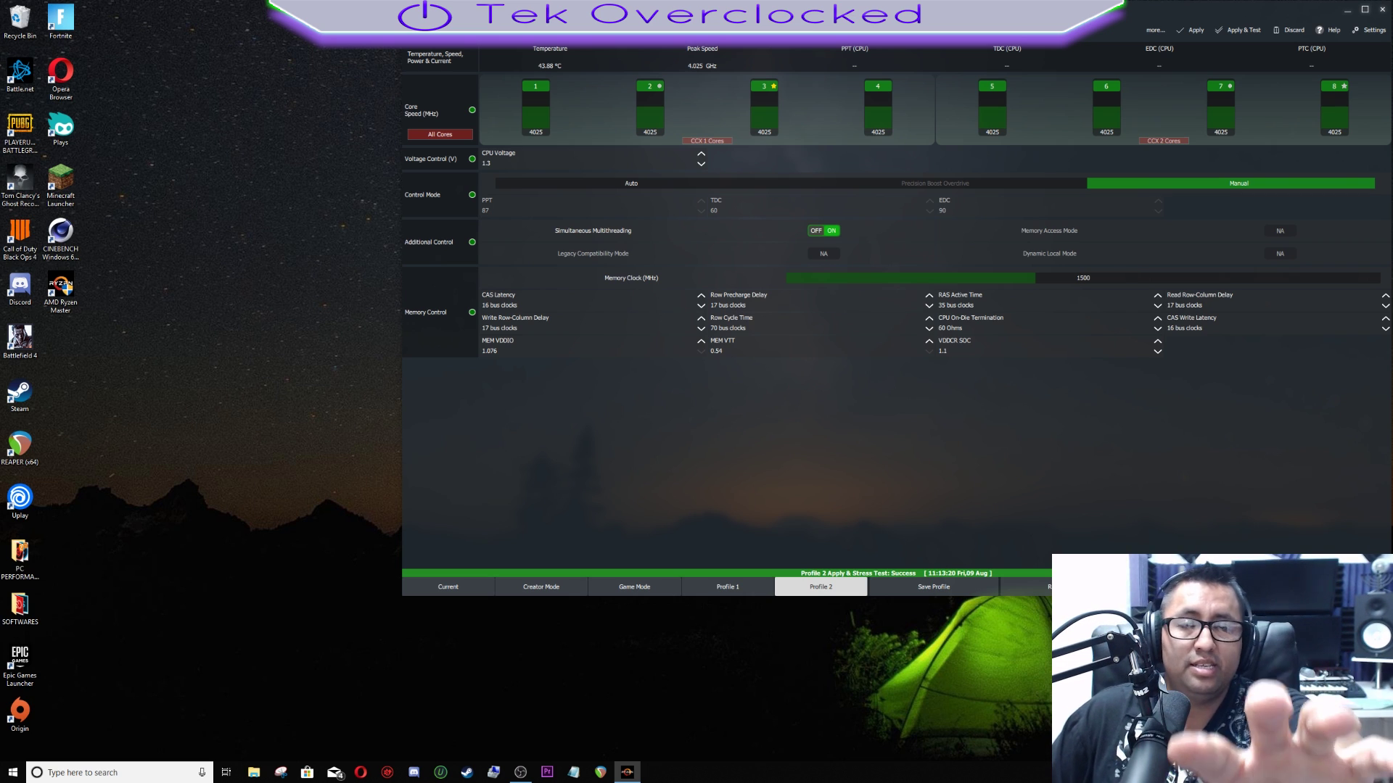
# Launch Cinebench from its desktop shortcut and place its window at the upper left
pyautogui.doubleClick(76, 242)
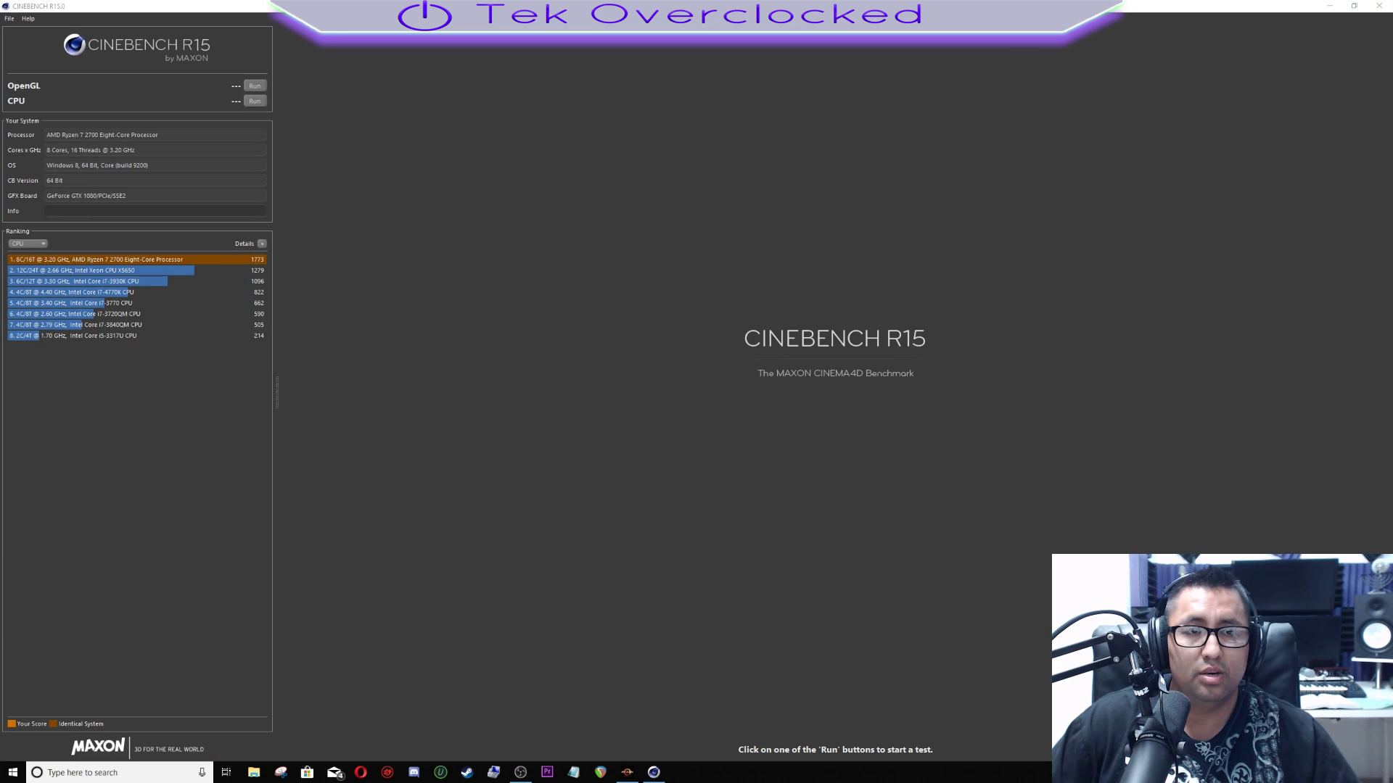
pyautogui.moveTo(696, 6); pyautogui.dragTo(330, 51)
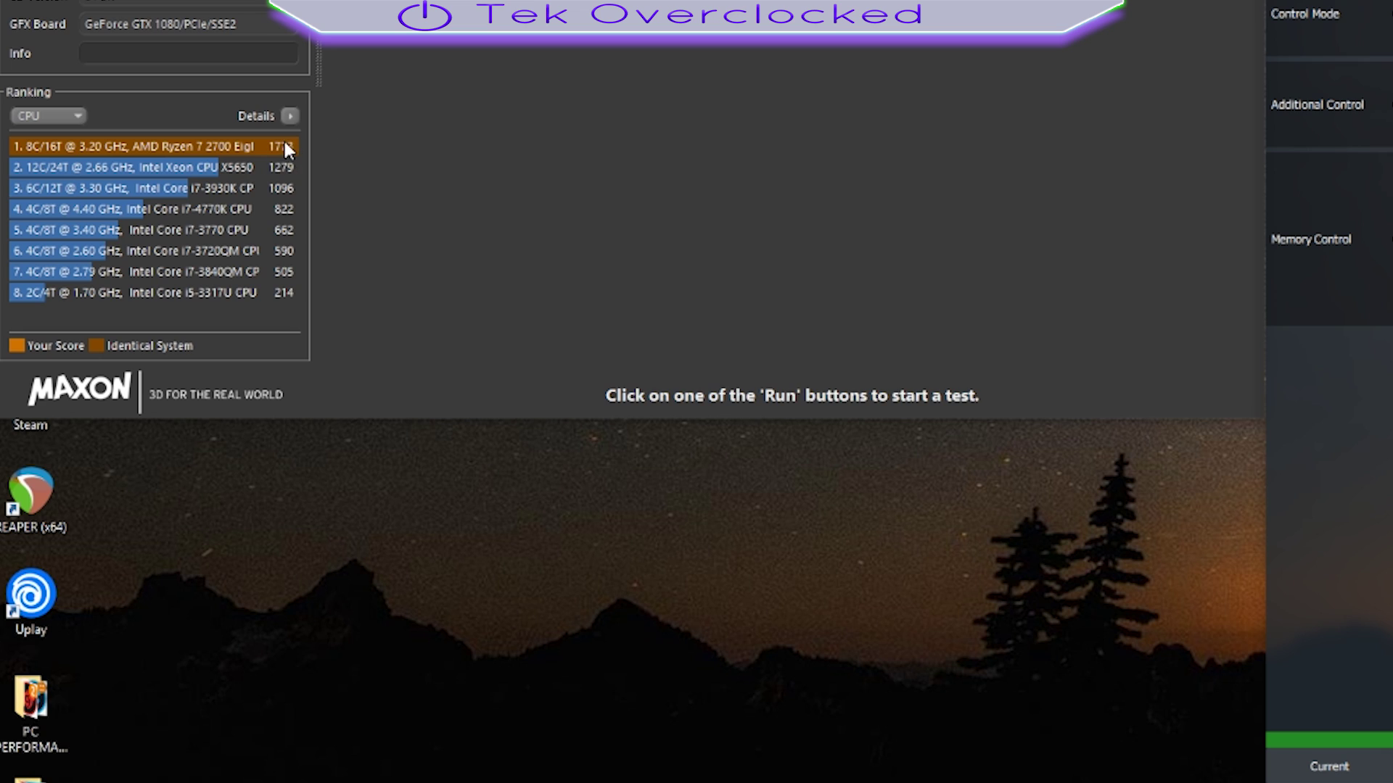